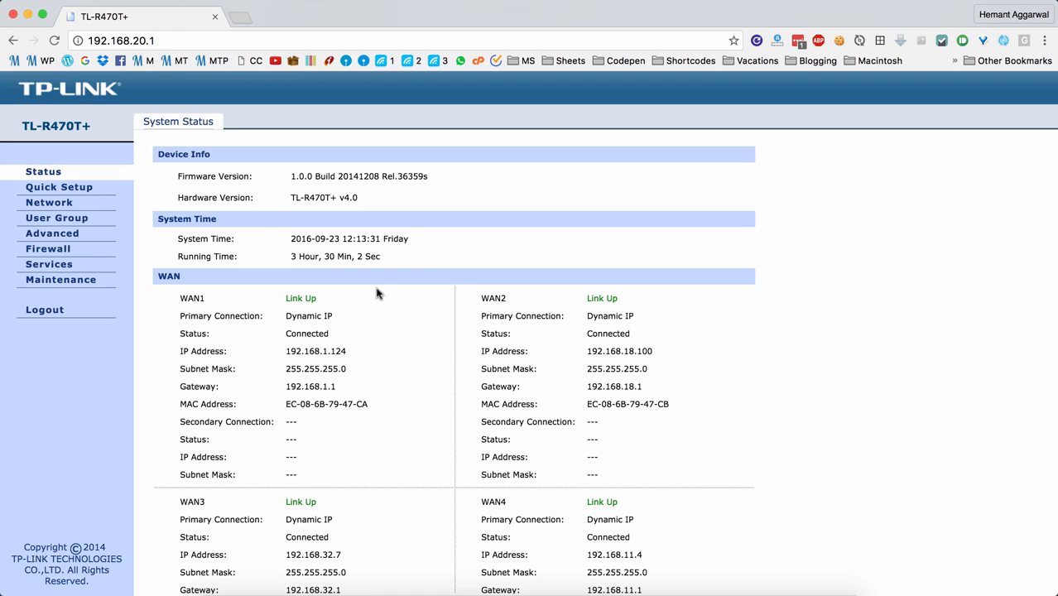
# Start Quick Setup and keep the router set to Four WAN ports.
pyautogui.click(86, 187)
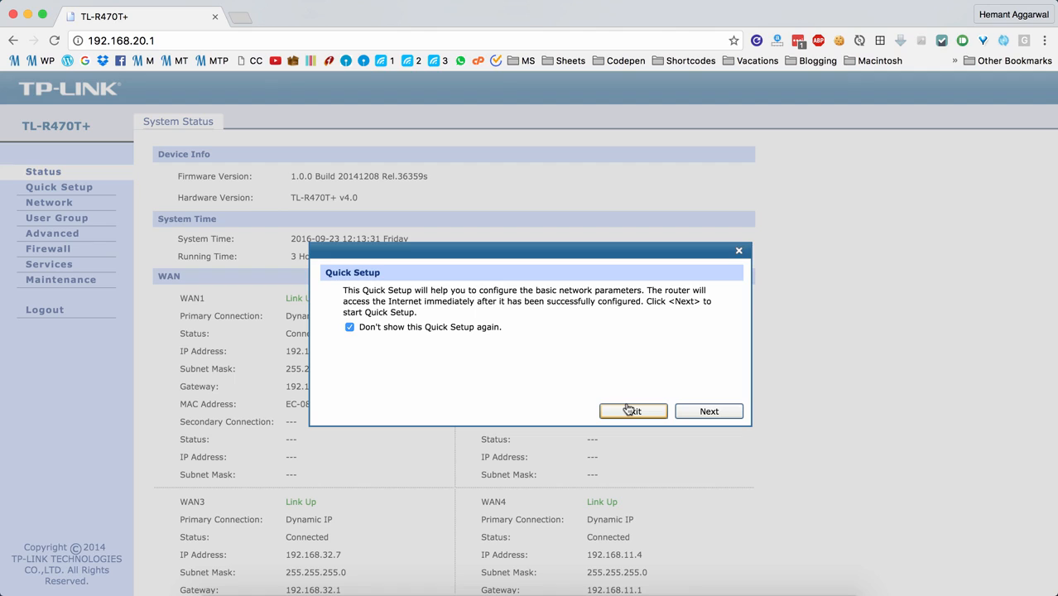
pyautogui.click(726, 419)
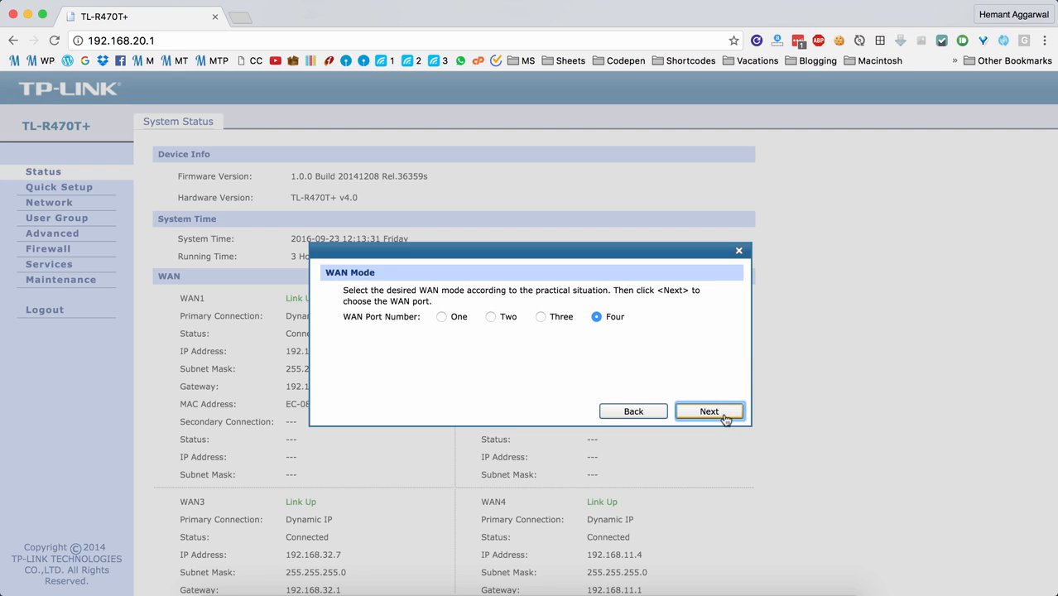
pyautogui.click(725, 418)
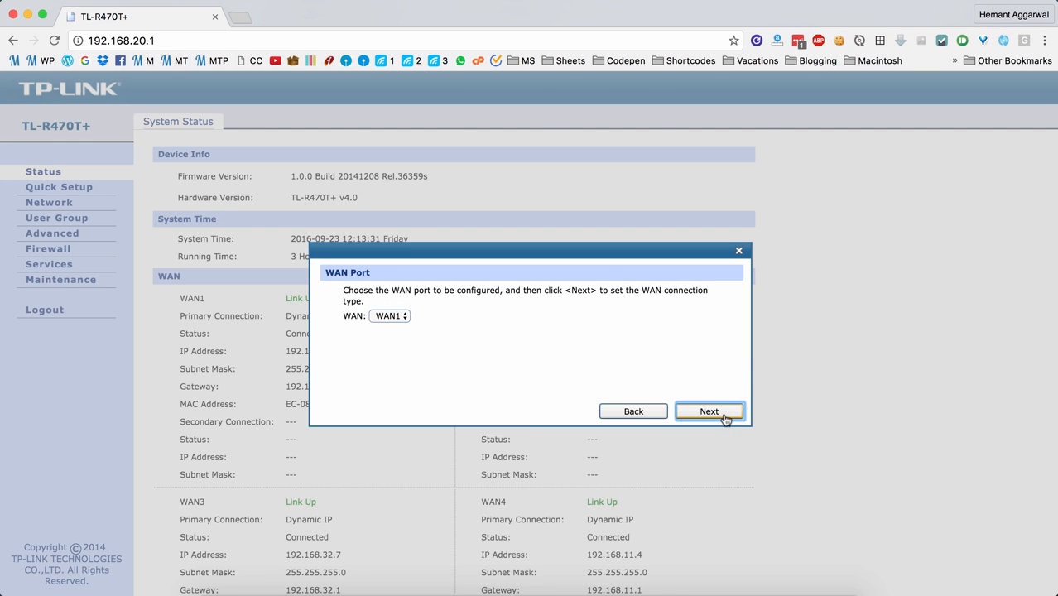
# Configure WAN1 with Dynamic IP as its connection type and apply the settings.
pyautogui.click(395, 319)
pyautogui.click(396, 318)
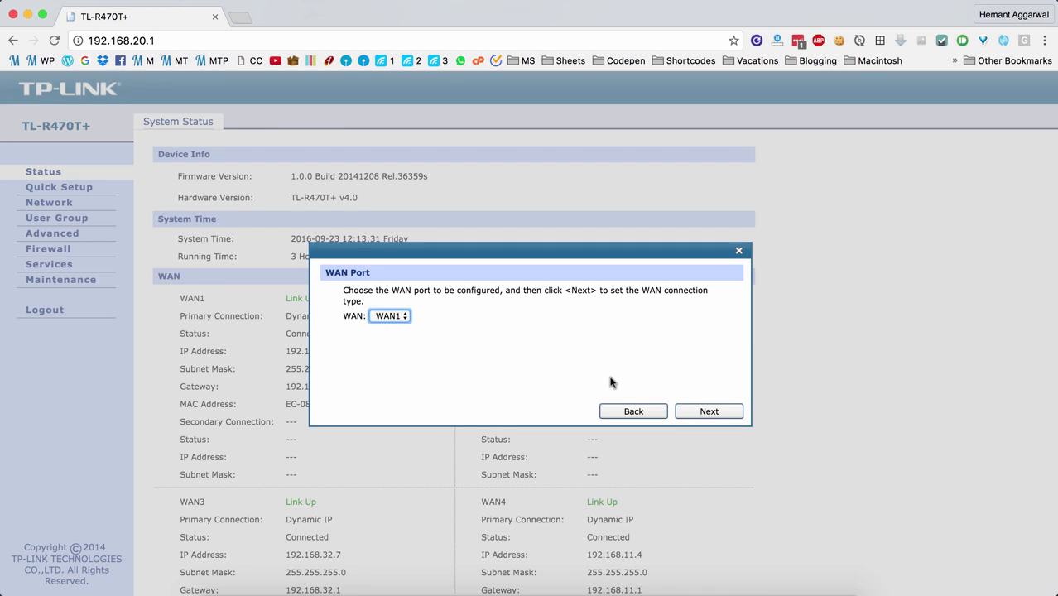
pyautogui.click(685, 411)
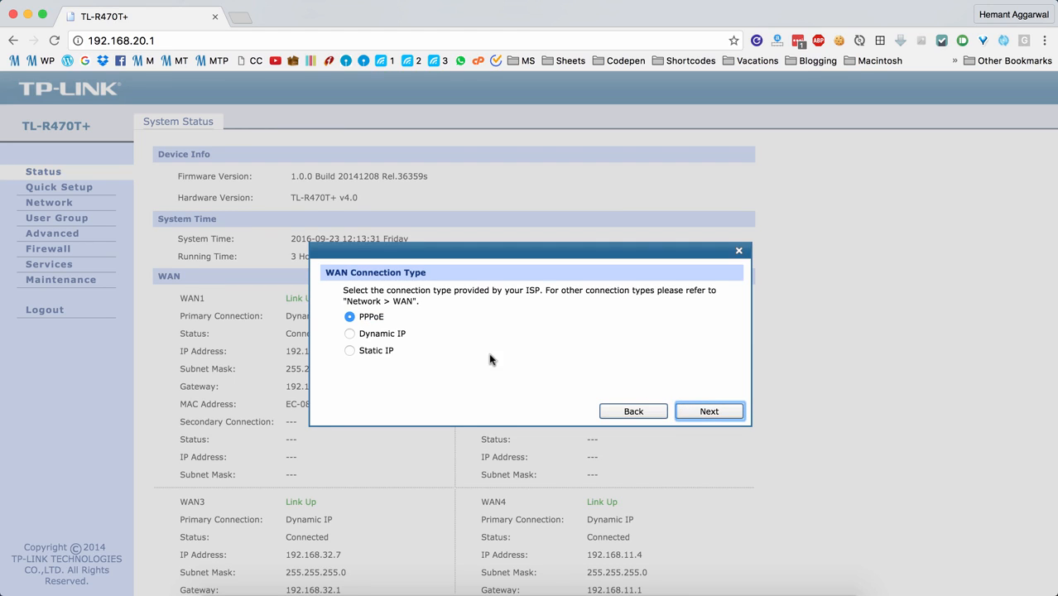
pyautogui.click(369, 334)
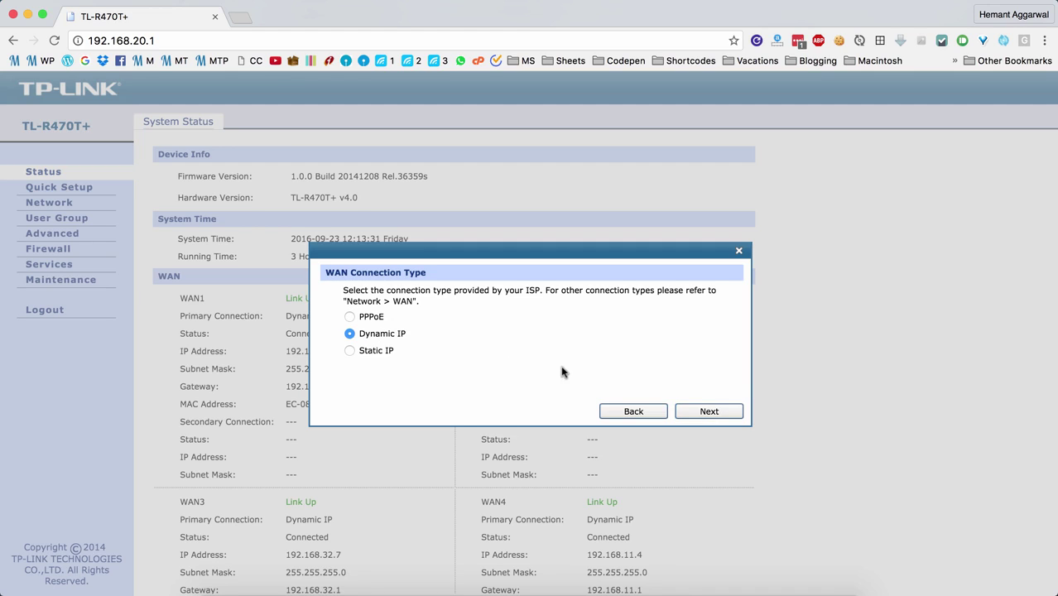
pyautogui.click(694, 413)
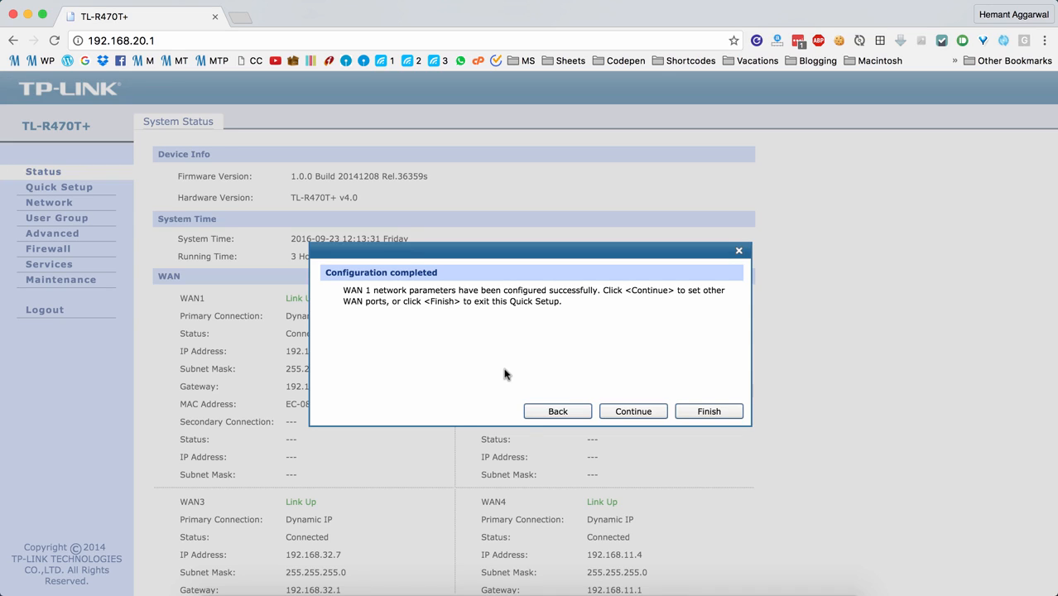
# Finish the wizard and go to Network > WAN to show the WAN mode settings.
pyautogui.click(693, 410)
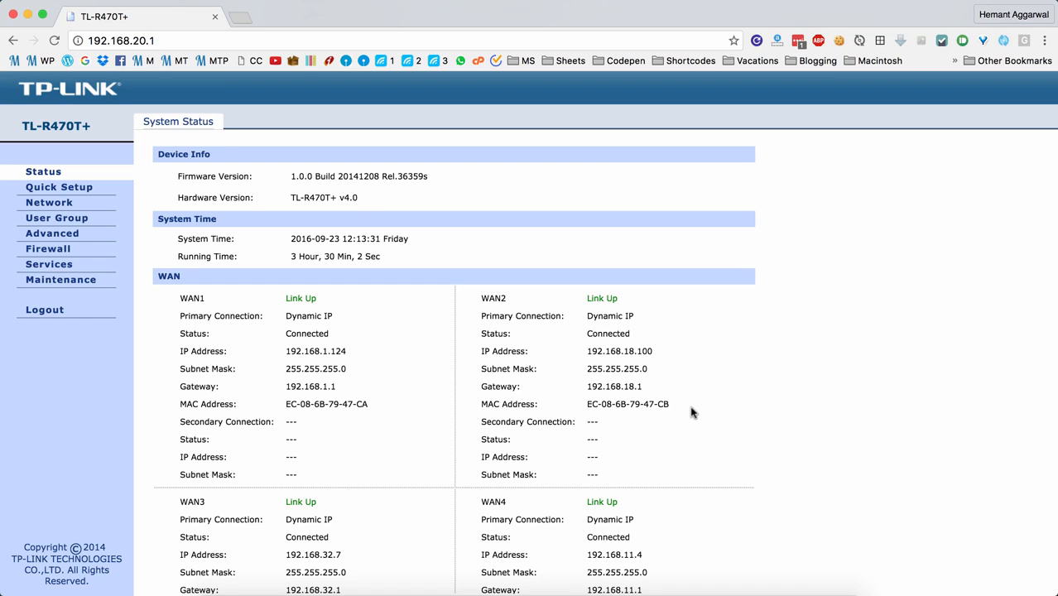
pyautogui.click(105, 207)
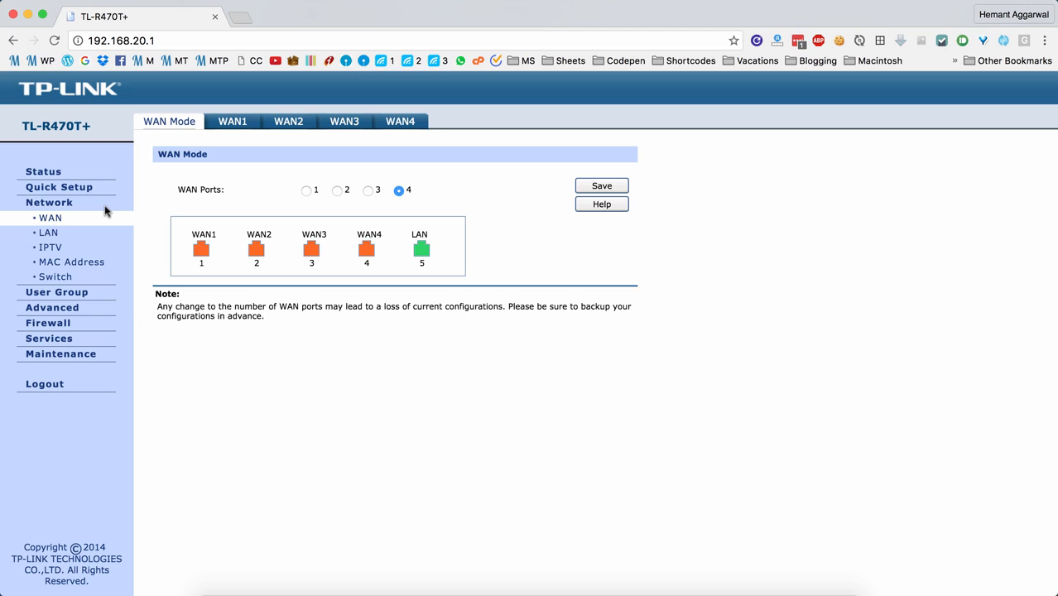
pyautogui.click(52, 219)
# Review WAN1–WAN4 bandwidth: downstream 10000, 5000, 16000 and 16000 Kbps.
pyautogui.click(238, 129)
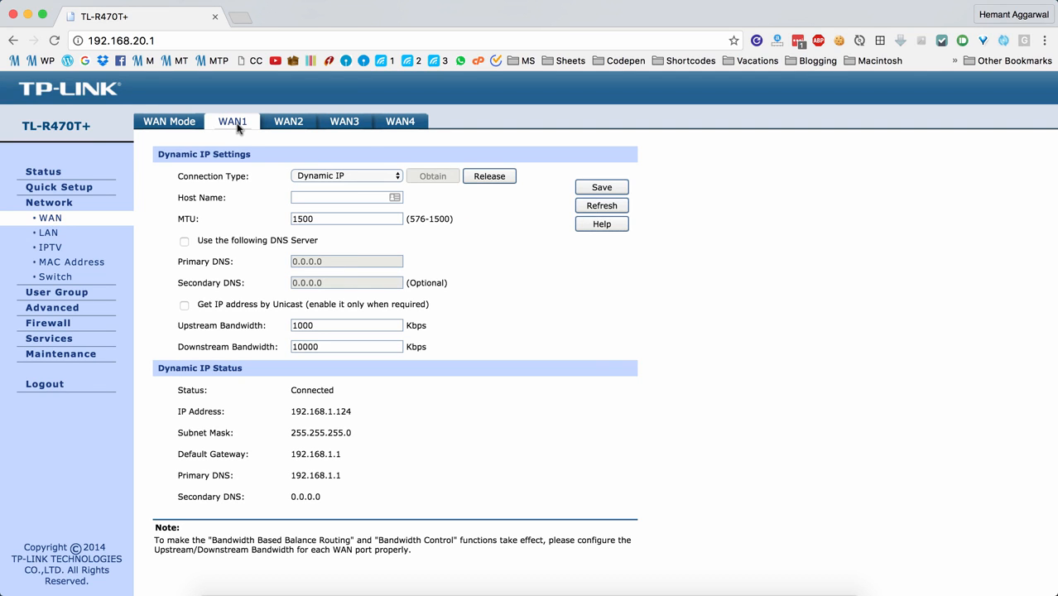
pyautogui.click(348, 324)
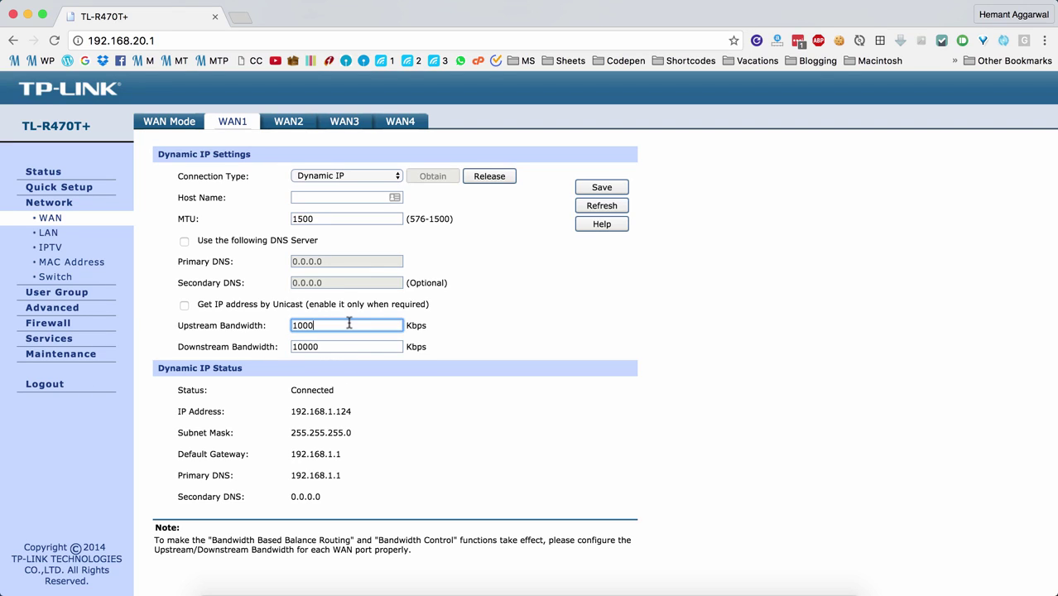
pyautogui.click(289, 122)
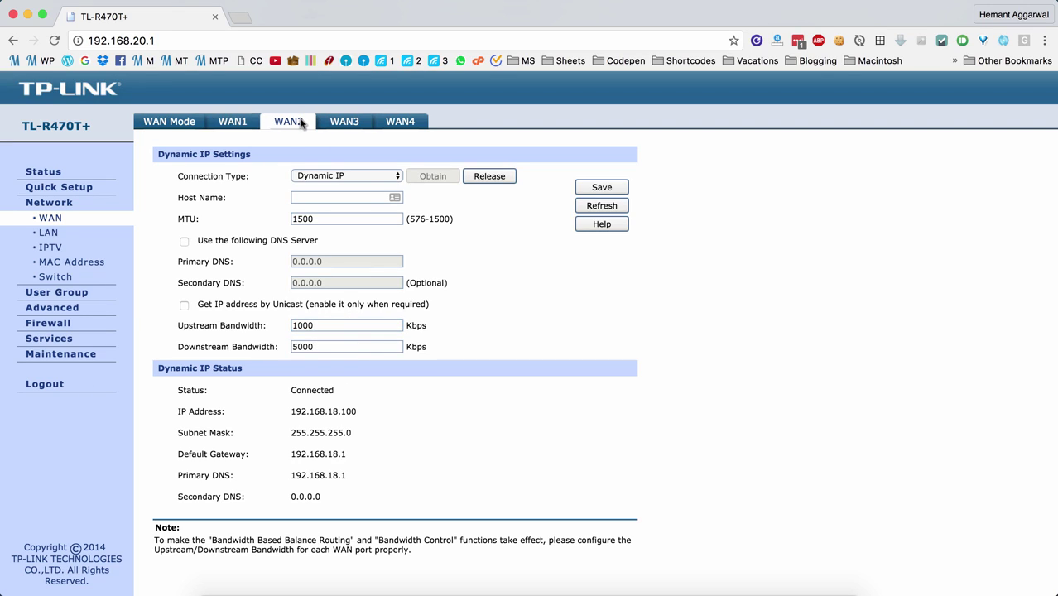
pyautogui.click(348, 124)
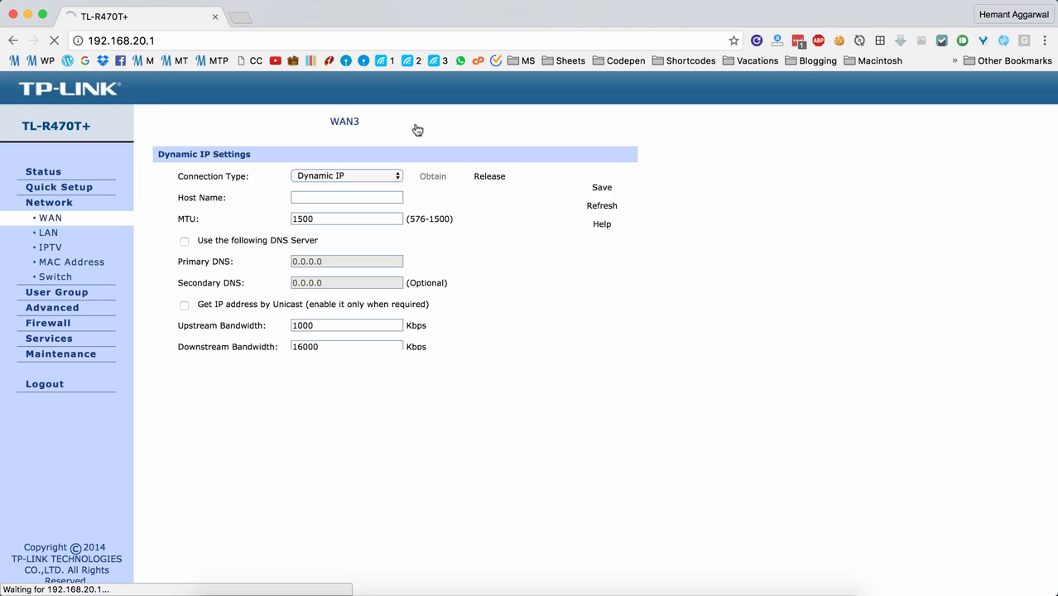
pyautogui.click(399, 126)
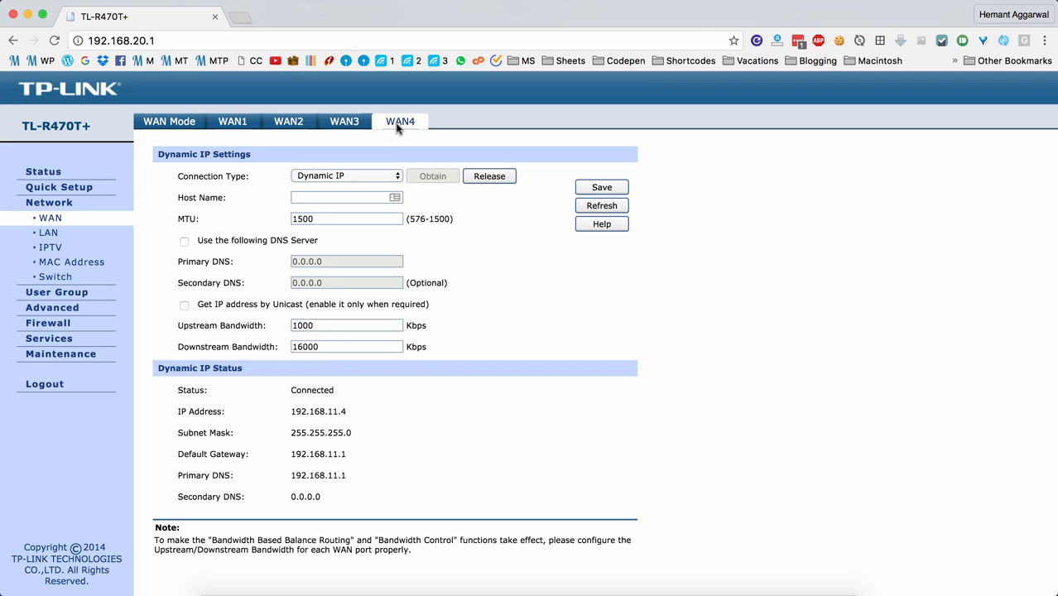
# Show Advanced > Load Balance Configuration with Application Optimized Routing highlighted.
pyautogui.click(43, 308)
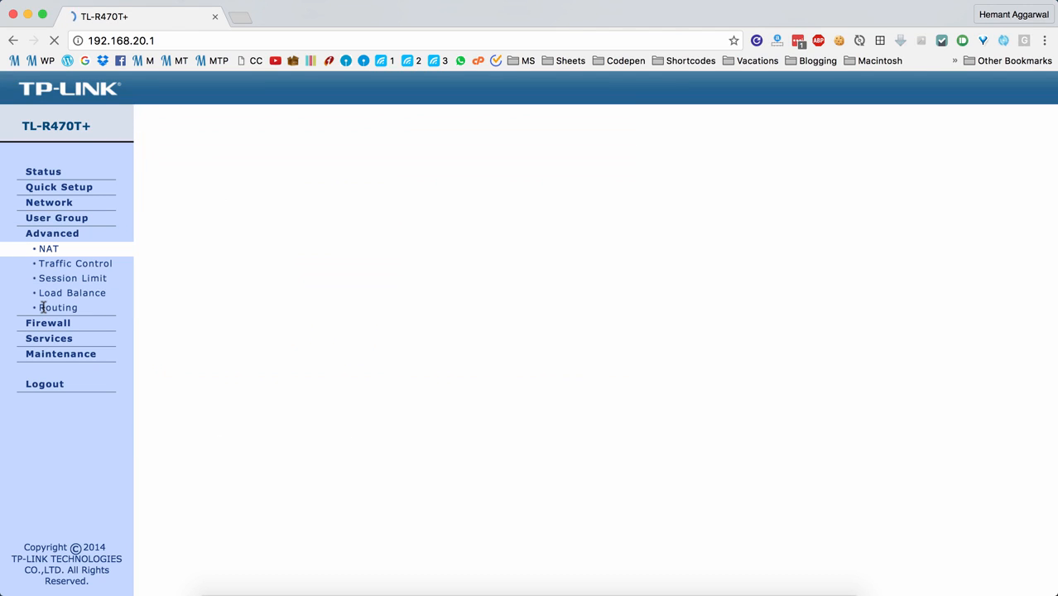
pyautogui.click(80, 295)
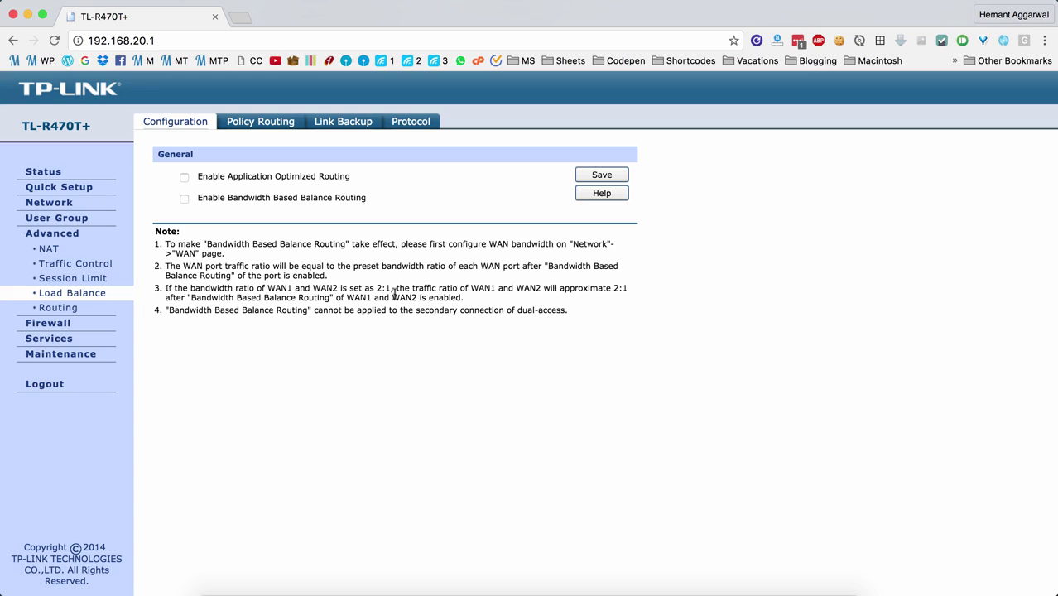
pyautogui.tripleClick(213, 169)
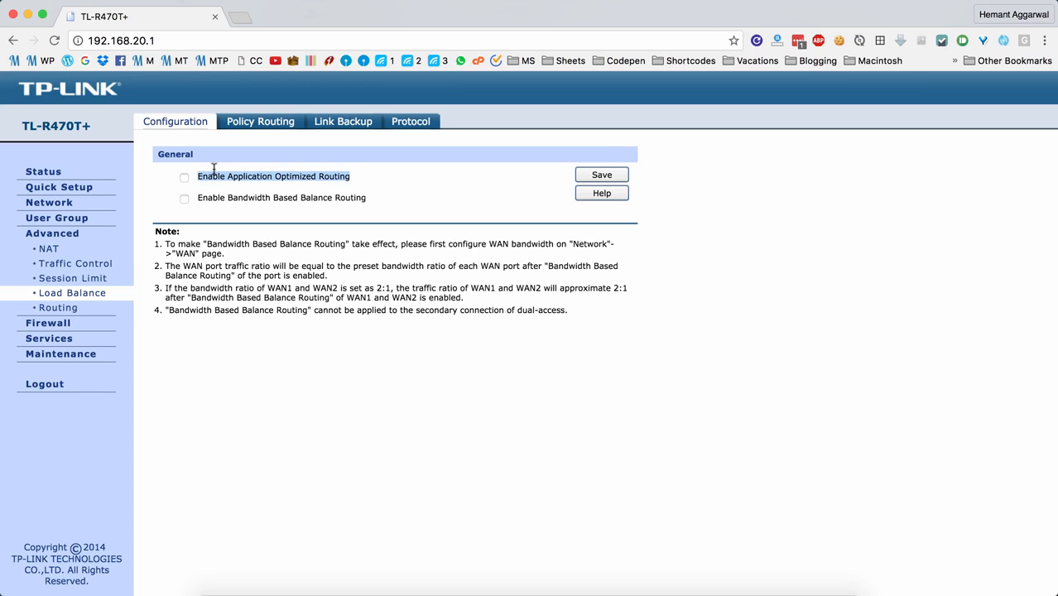